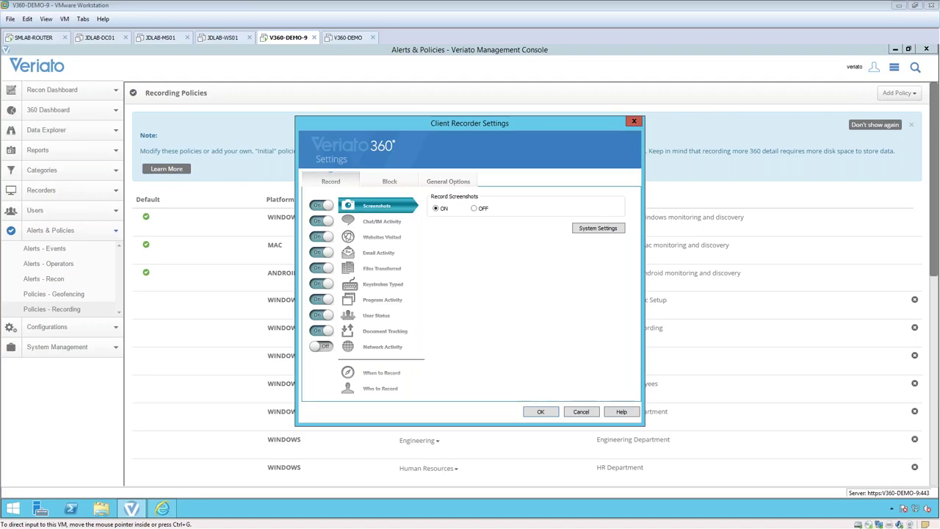
Step: Review the policy's recording settings for websites, email, chat, file transfers, document tracking, keystrokes and screenshots, and accept the settings
left_click(376, 235)
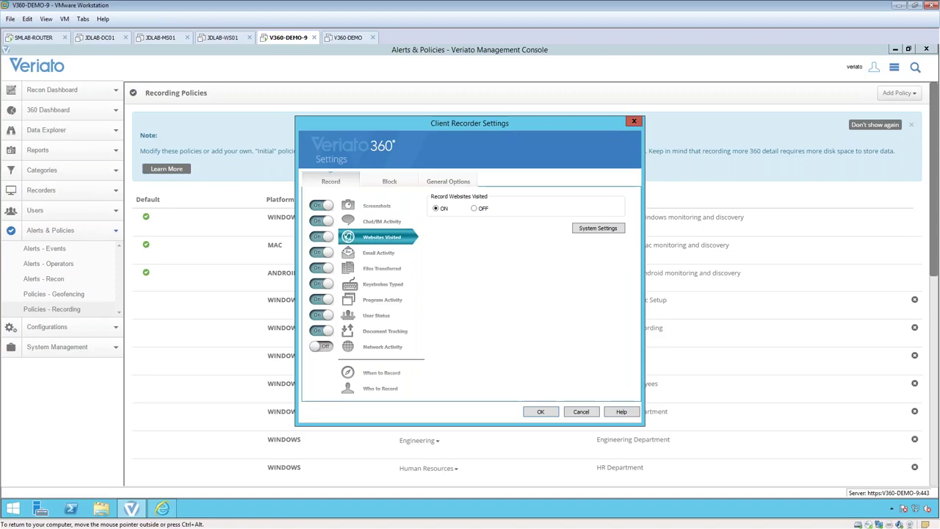
left_click(371, 253)
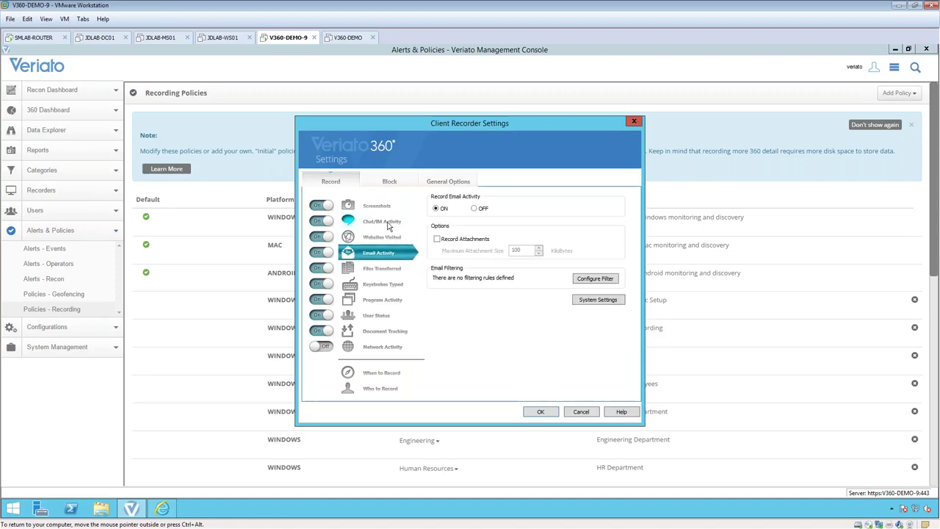
left_click(388, 224)
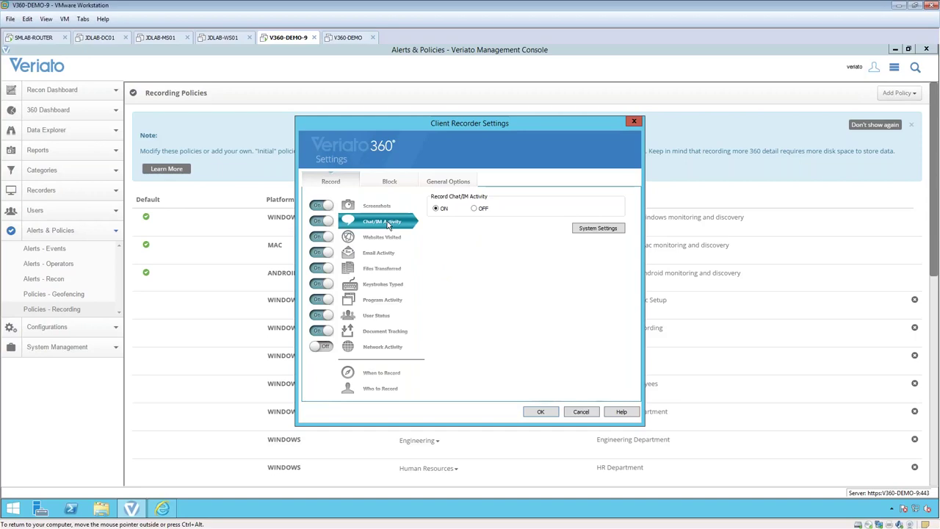
left_click(382, 272)
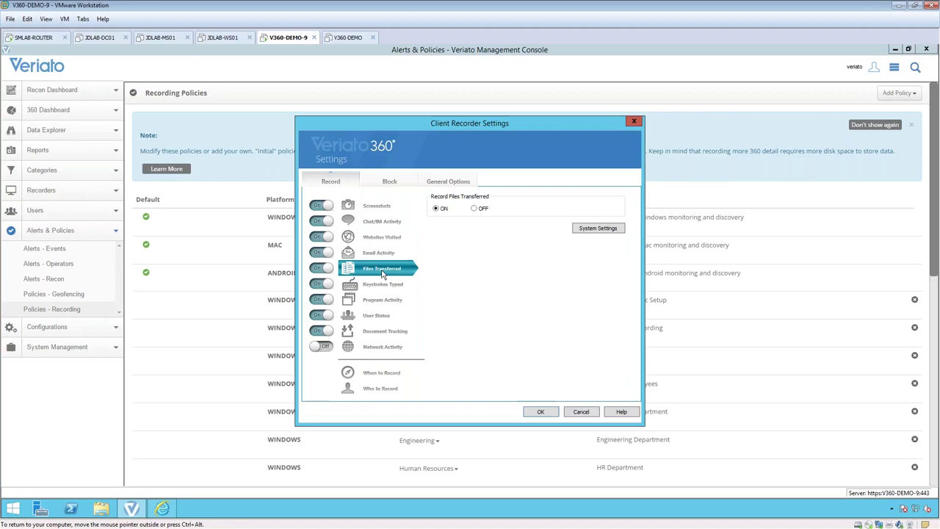
left_click(391, 335)
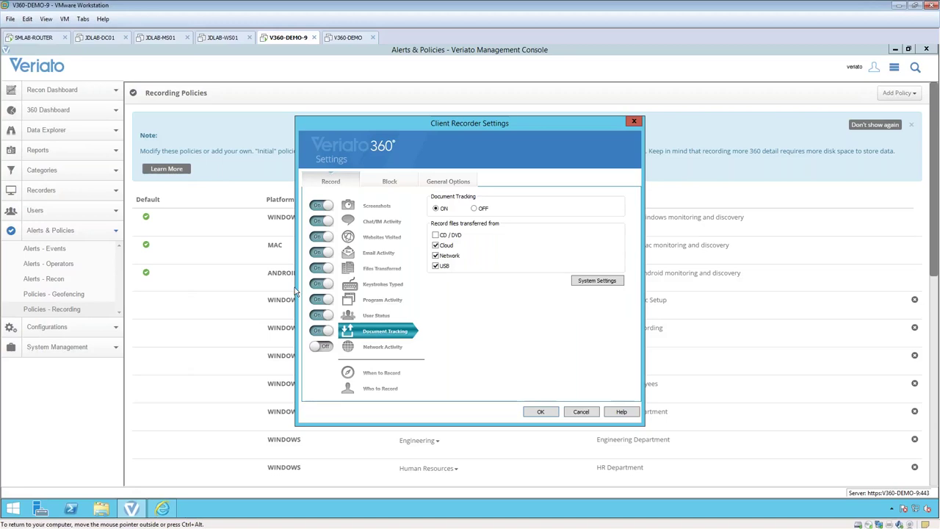
left_click(383, 287)
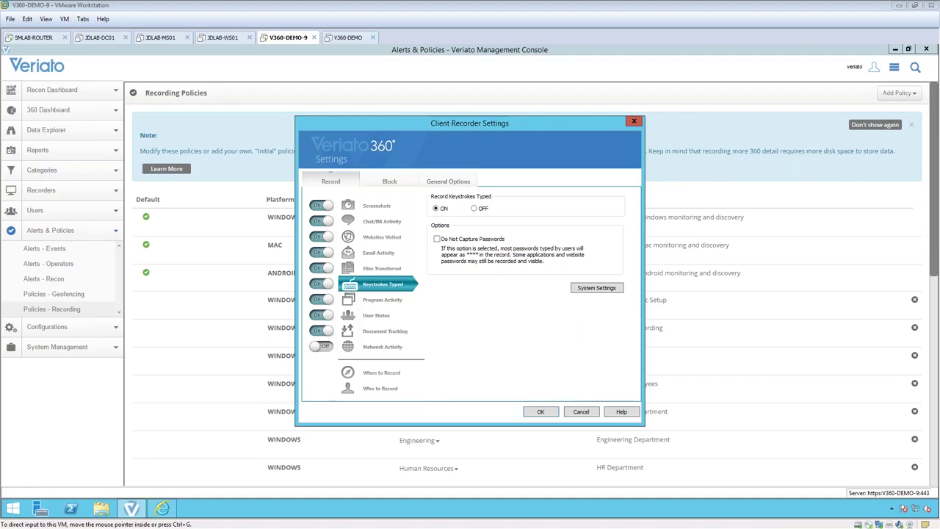
left_click(373, 207)
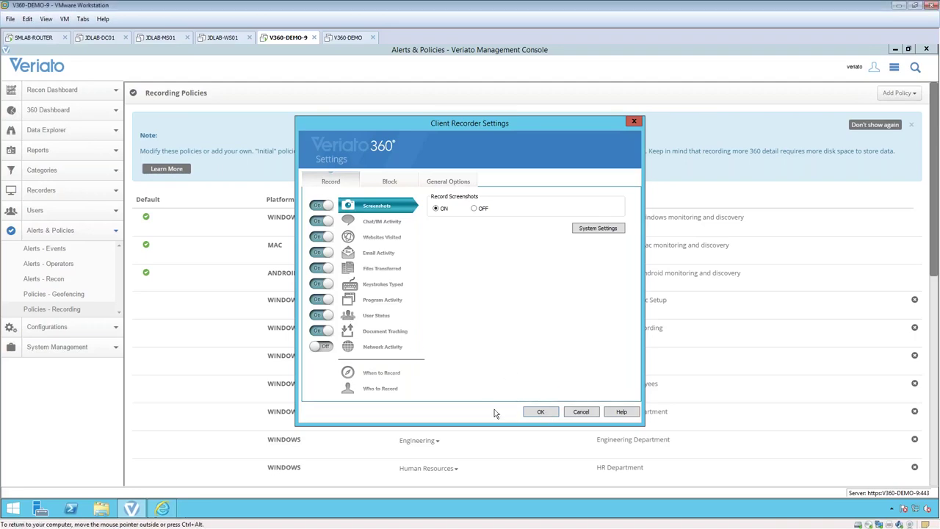
left_click(541, 413)
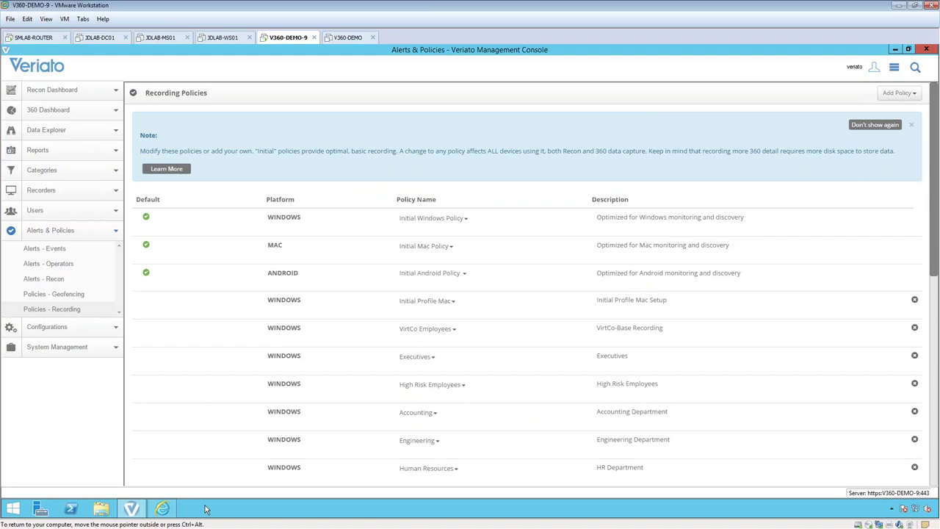
Step: Switch to Internet Explorer to view the DocTracking Recon alert, and return to the Veriato Management Console
left_click(162, 512)
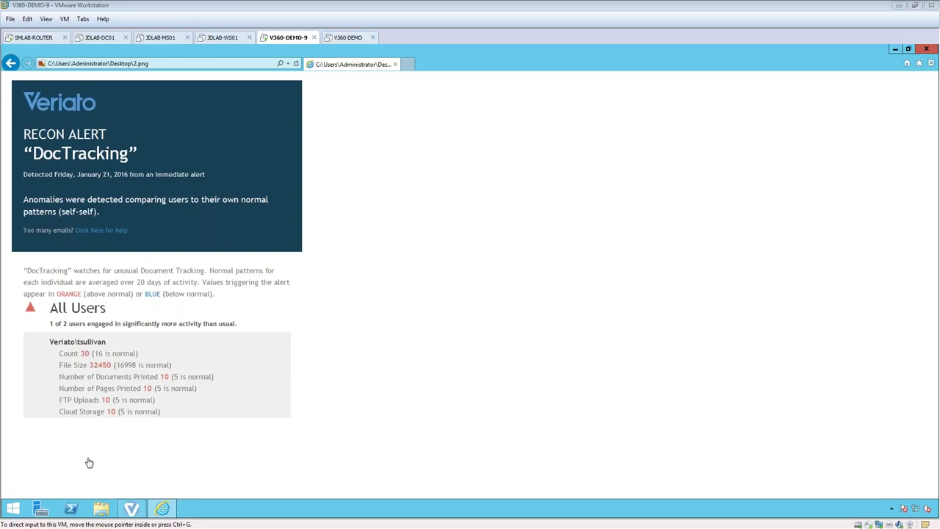
left_click(131, 509)
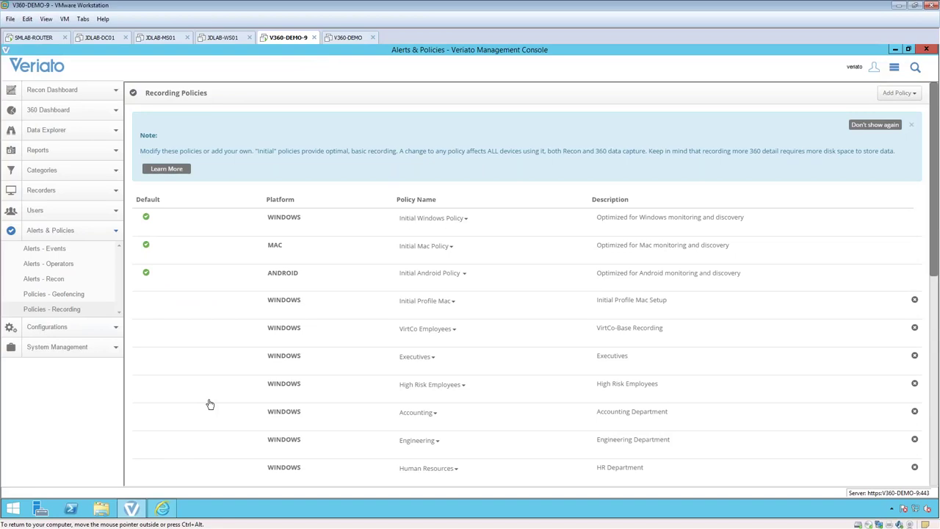
key("ctrl+alt")
Step: Open the Security - Investigations dashboard from the 360 Dashboard list
left_click(111, 110)
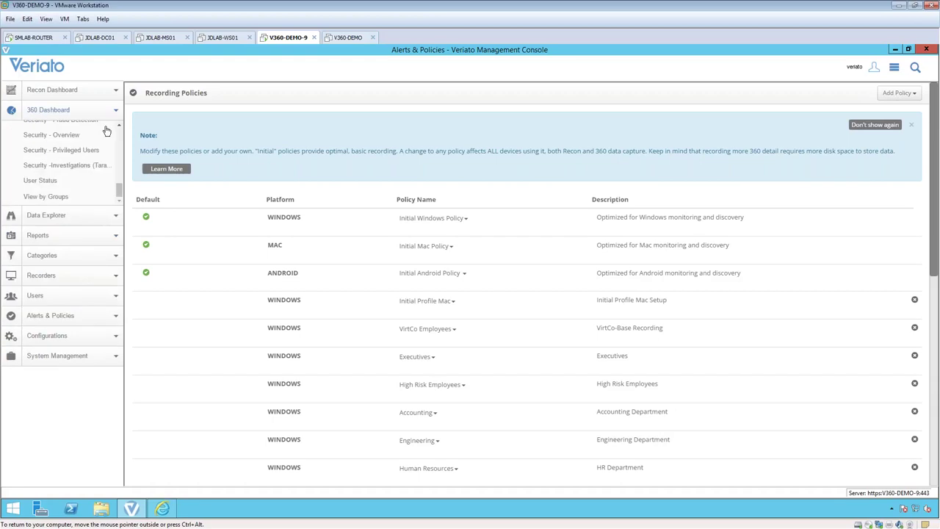
scroll(114, 132, "up", 5)
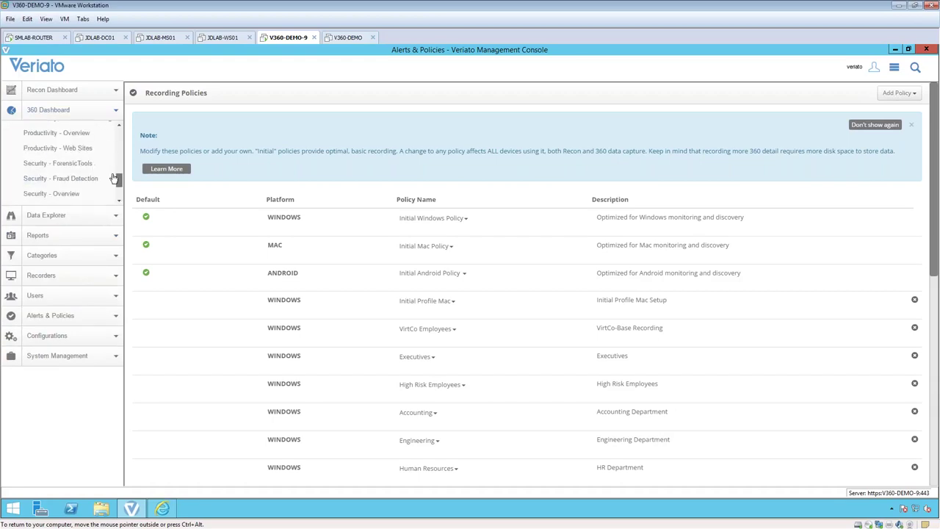
scroll(119, 134, "up", 1)
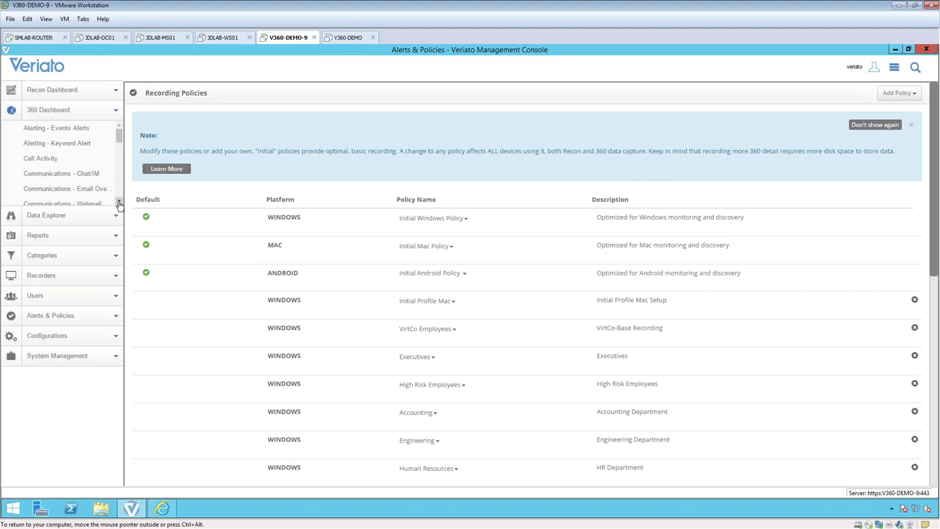
left_click(119, 203)
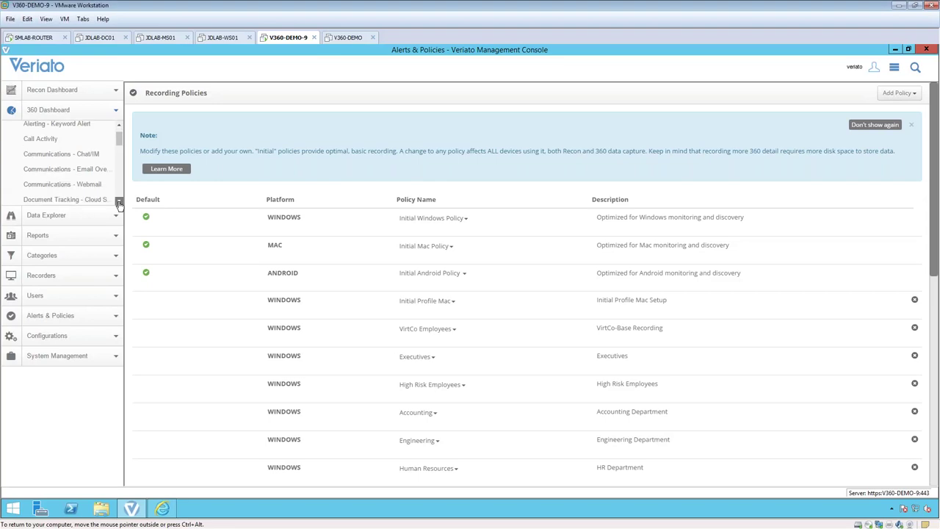
left_click(119, 203)
left_click(119, 203)
scroll(119, 203, "down", 10)
left_click(119, 204)
left_click(119, 204)
left_click(110, 193)
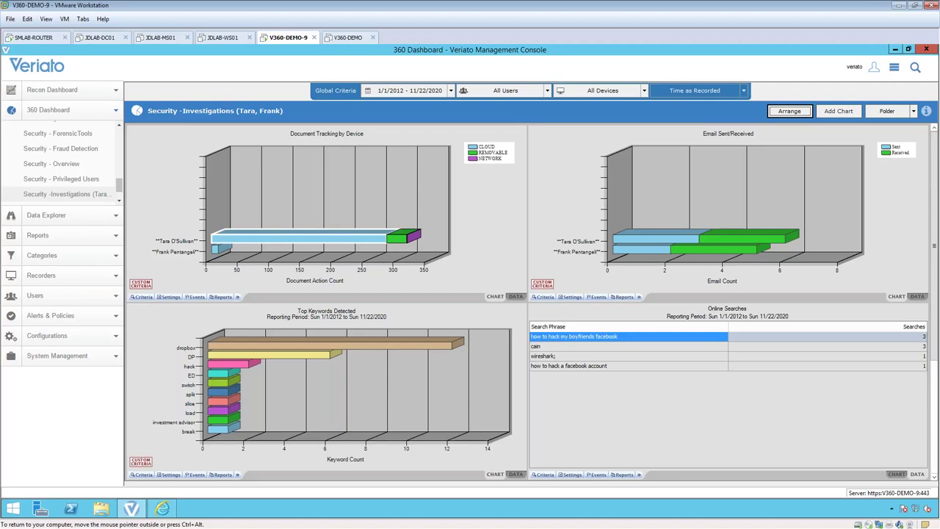
Step: Open the removable-device events from the Document Tracking by Device chart and examine the listed Project Athena Acquisition files
mouse_move(342, 239)
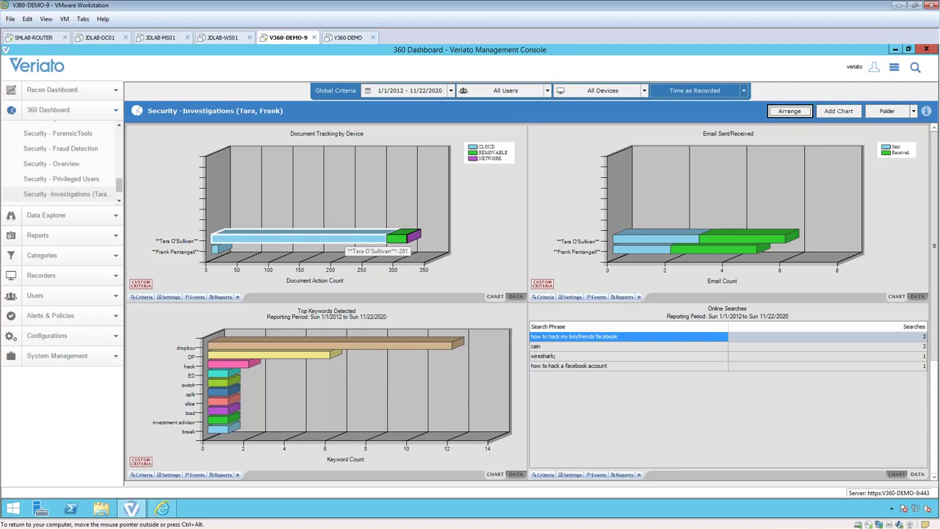
mouse_move(396, 238)
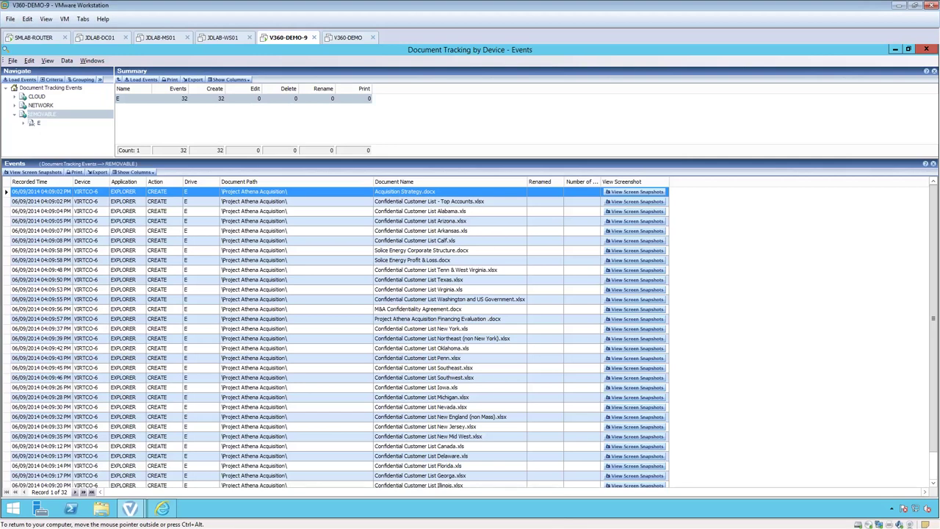
left_click(268, 261)
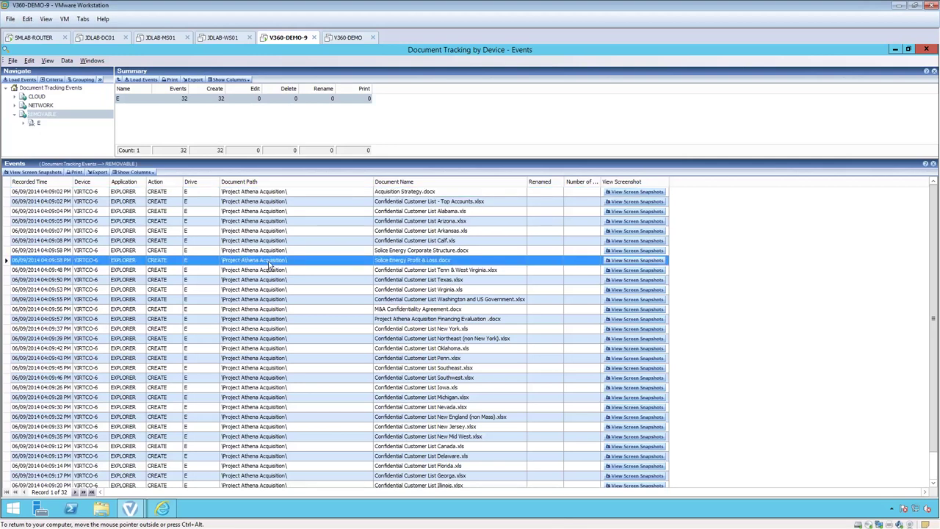
key("Down")
key("Down")
key("Down")
key("Down")
key("Down")
key("Down")
key("Up")
key("Up")
key("Up")
key("Up")
key("Up")
key("Up")
key("Up")
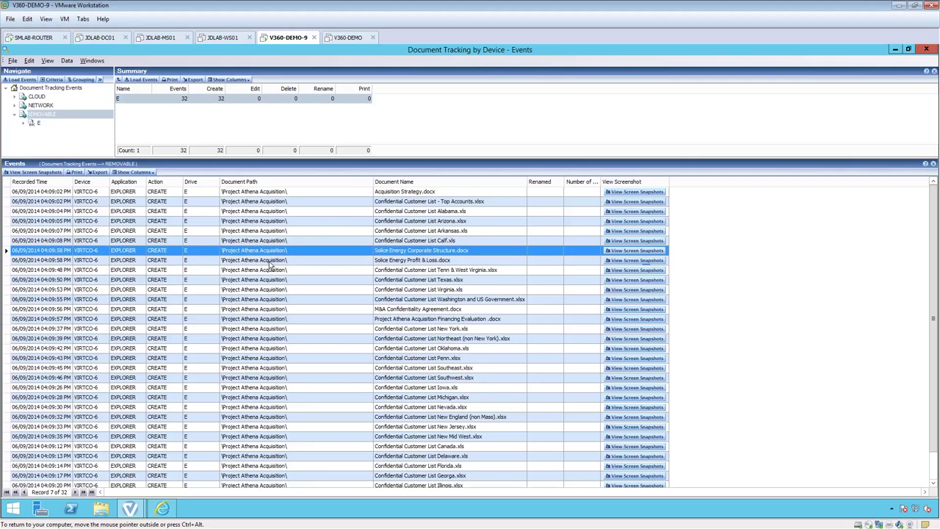
key("Up")
key("Up")
key("Up")
key("Up")
key("Up")
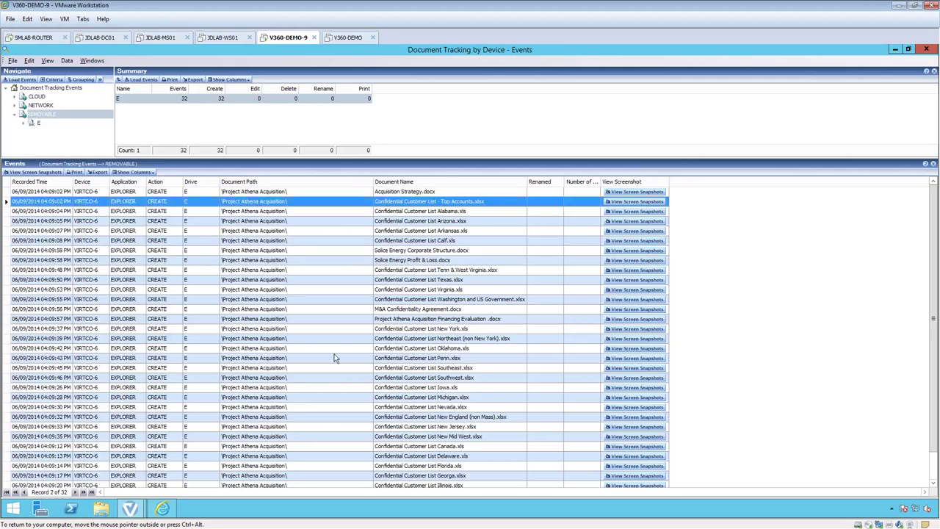
key("Up")
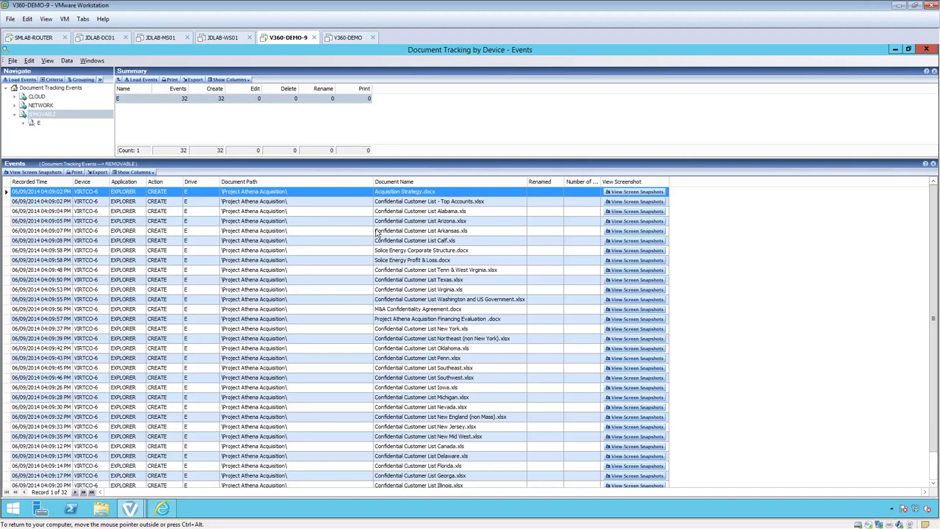
key("ctrl+alt")
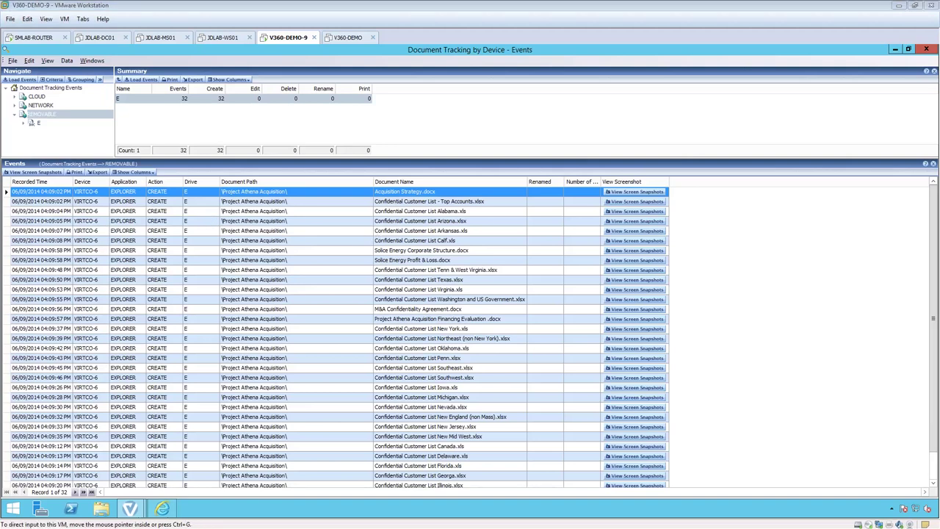
Step: Open the screen snapshots for the Acquisition Strategy.docx event and view the lower part of the recorded desktop
left_click(452, 199)
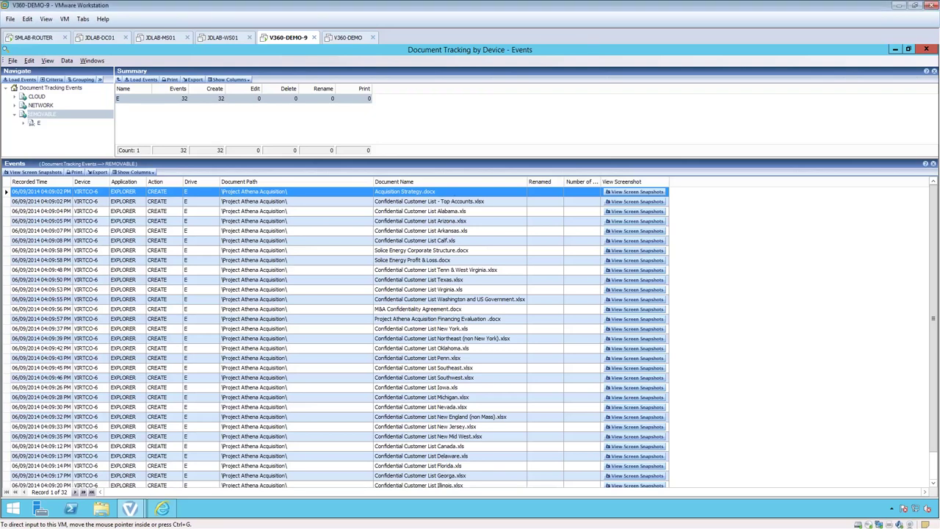
left_click(625, 192)
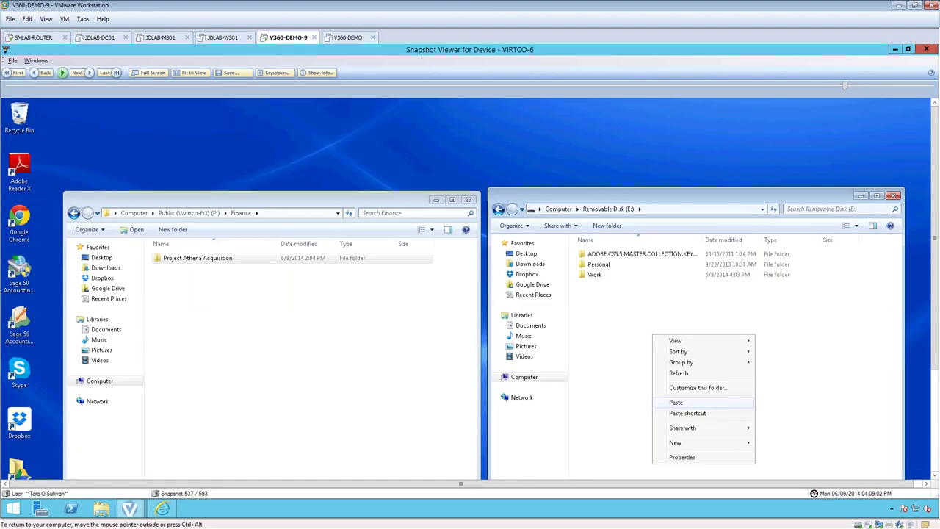
scroll(937, 231, "down", 1)
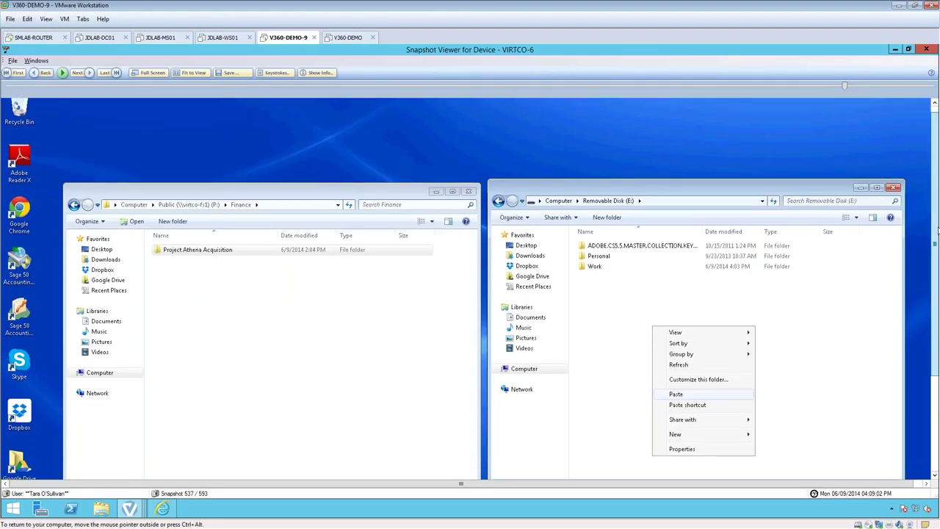
scroll(937, 231, "down", 3)
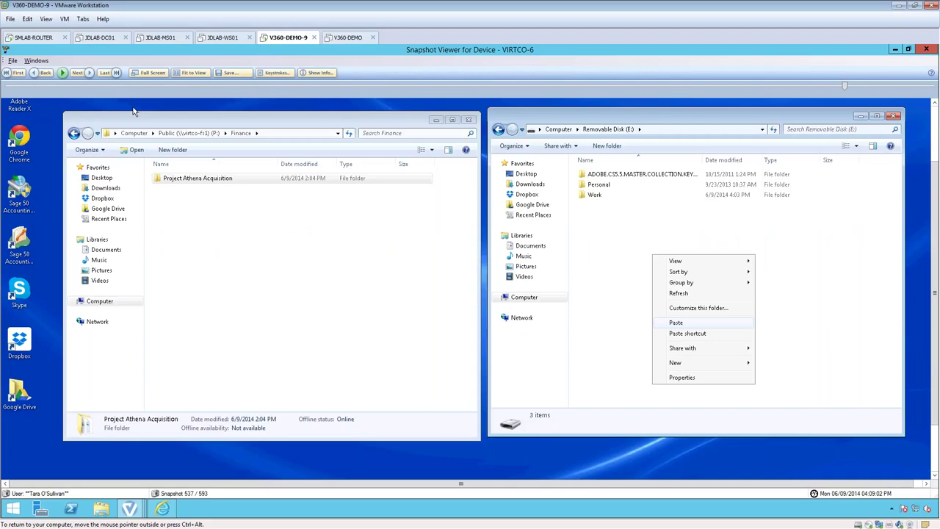
Step: Go back one snapshot and play forward frame by frame to snapshot 561, examining the copy to the removable disk and the Skype chat
key("Left")
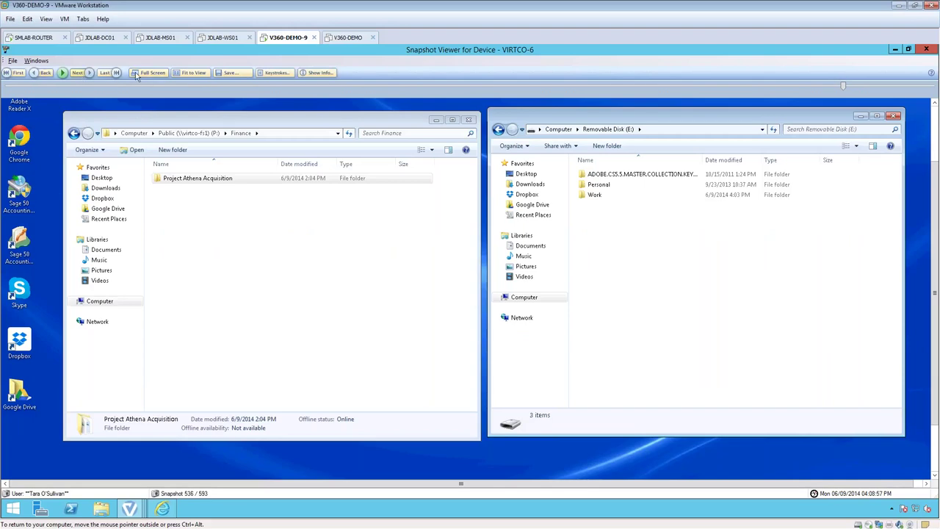
left_click(82, 77)
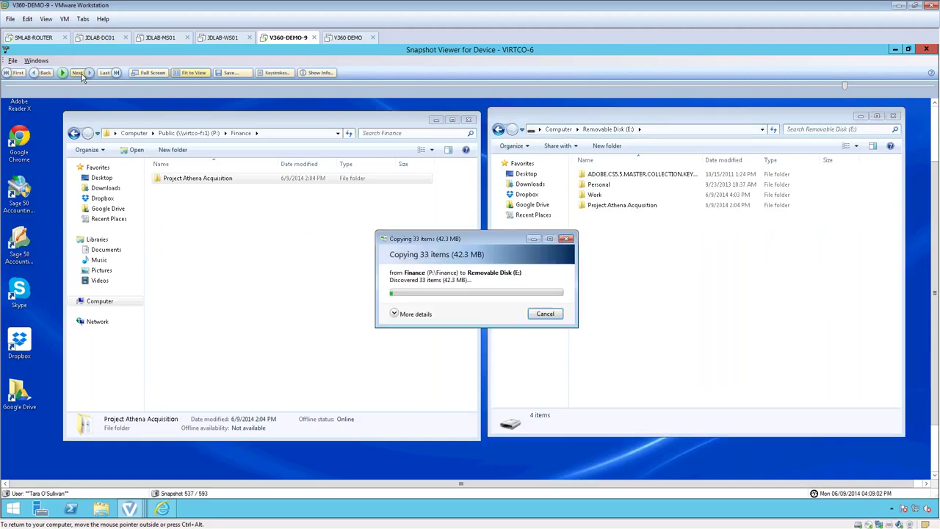
left_click(83, 77)
left_click(82, 76)
left_click(83, 76)
left_click(83, 76)
left_click(82, 76)
left_click(83, 77)
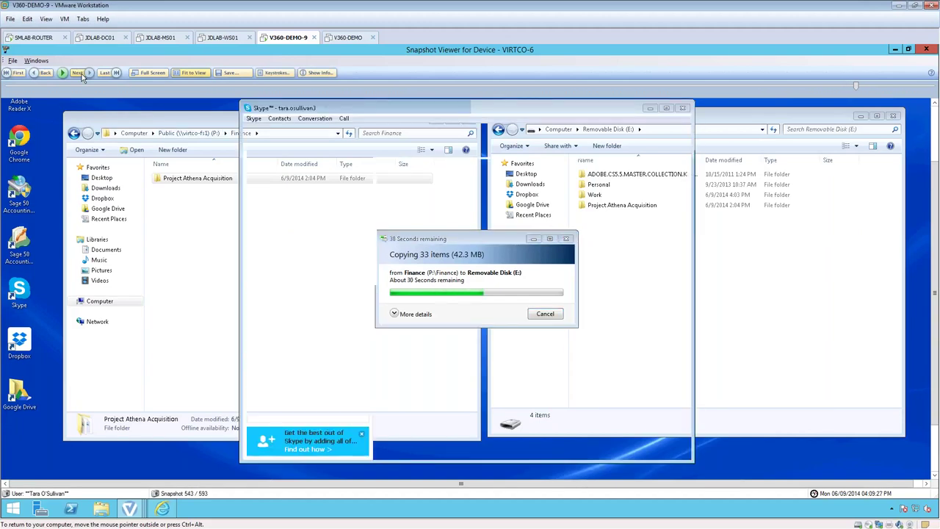
left_click(82, 76)
left_click(82, 76)
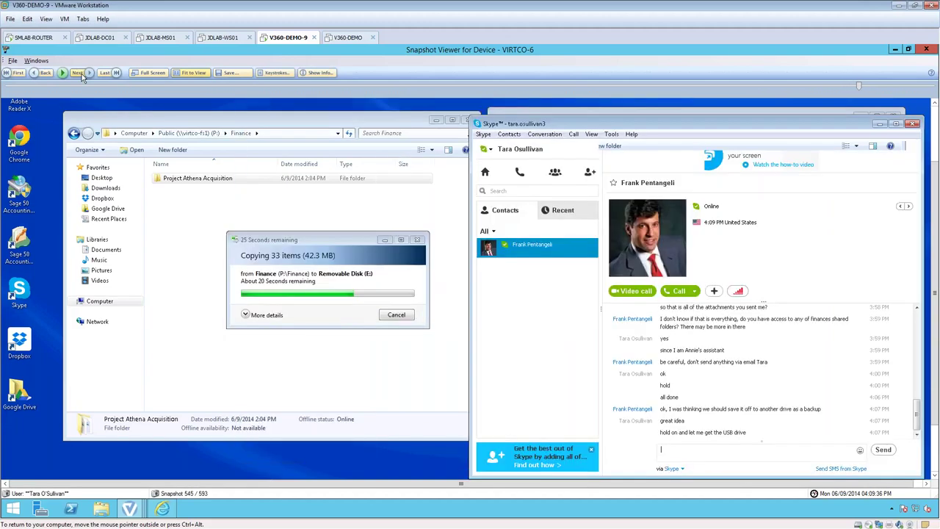
left_click(82, 76)
left_click(82, 76)
left_click(82, 76)
left_click(82, 76)
left_click(83, 77)
left_click(82, 77)
left_click(82, 76)
left_click(82, 76)
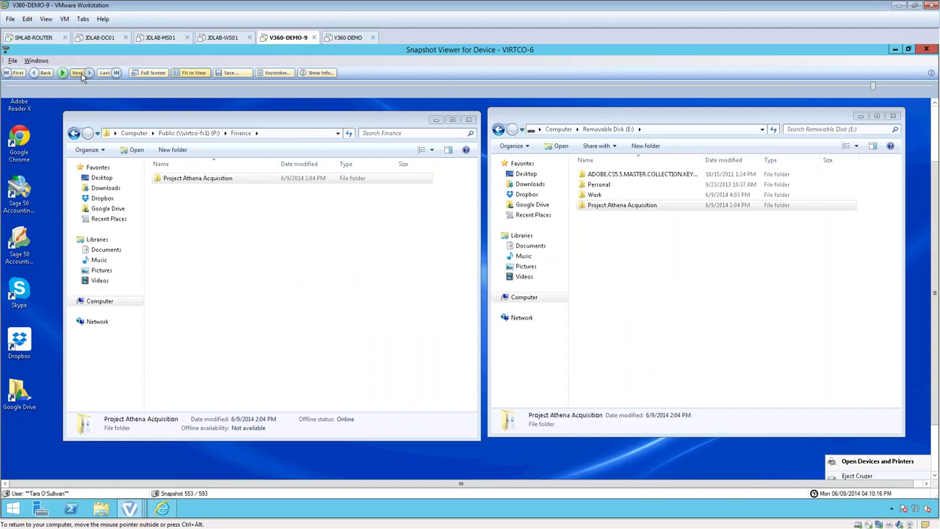
left_click(82, 77)
left_click(83, 77)
left_click(83, 76)
left_click(82, 76)
left_click(82, 77)
left_click(82, 76)
left_click(82, 76)
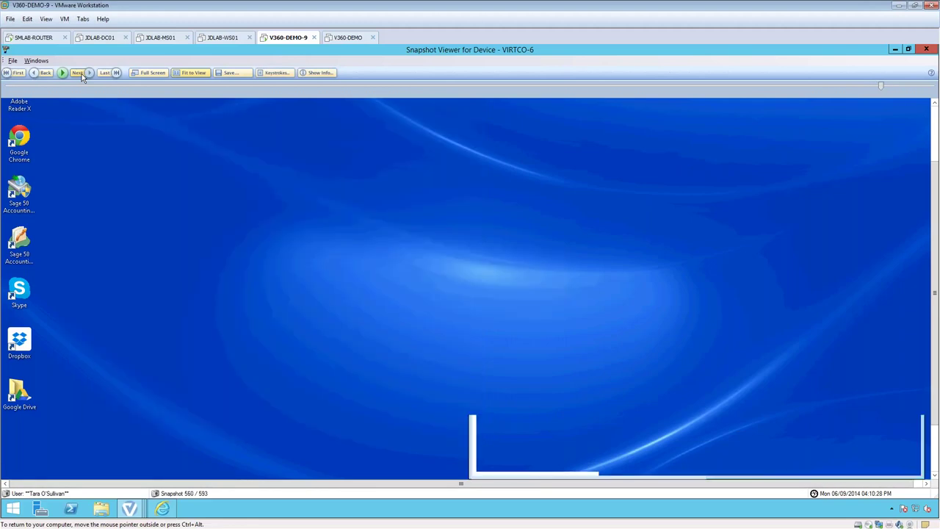
left_click(82, 76)
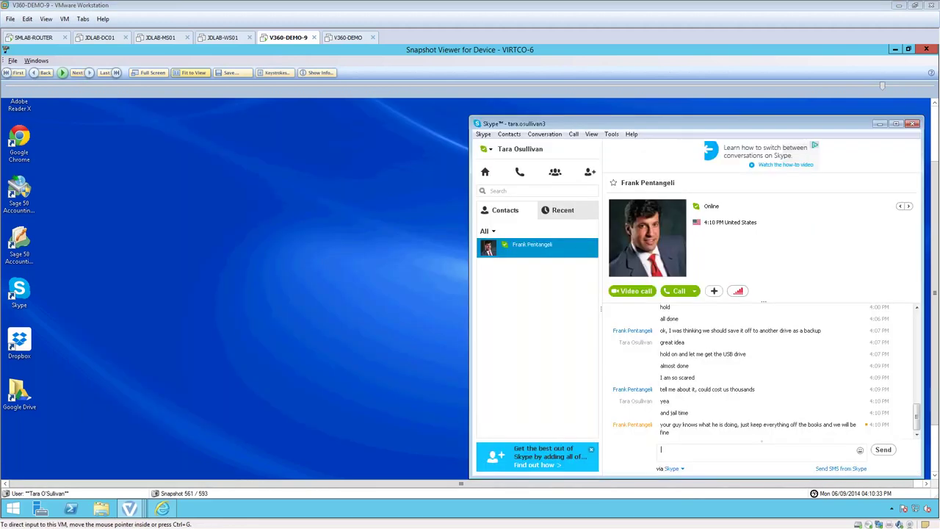